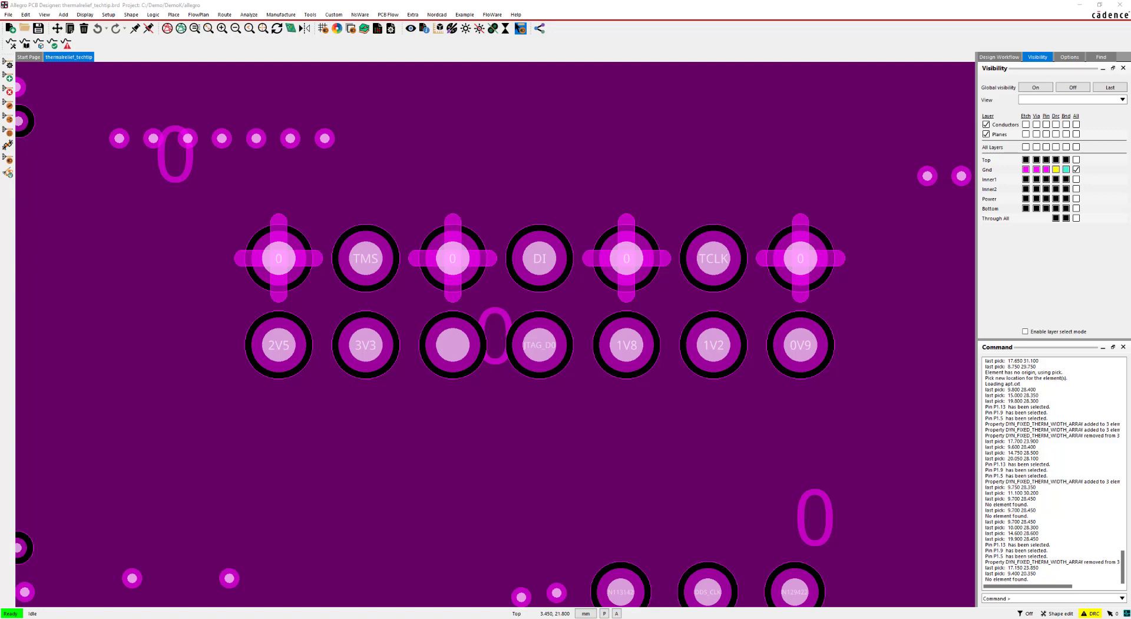
- Switch the application mode to Shape Edit
{"action": "right_click", "coordinate": [521, 417]}
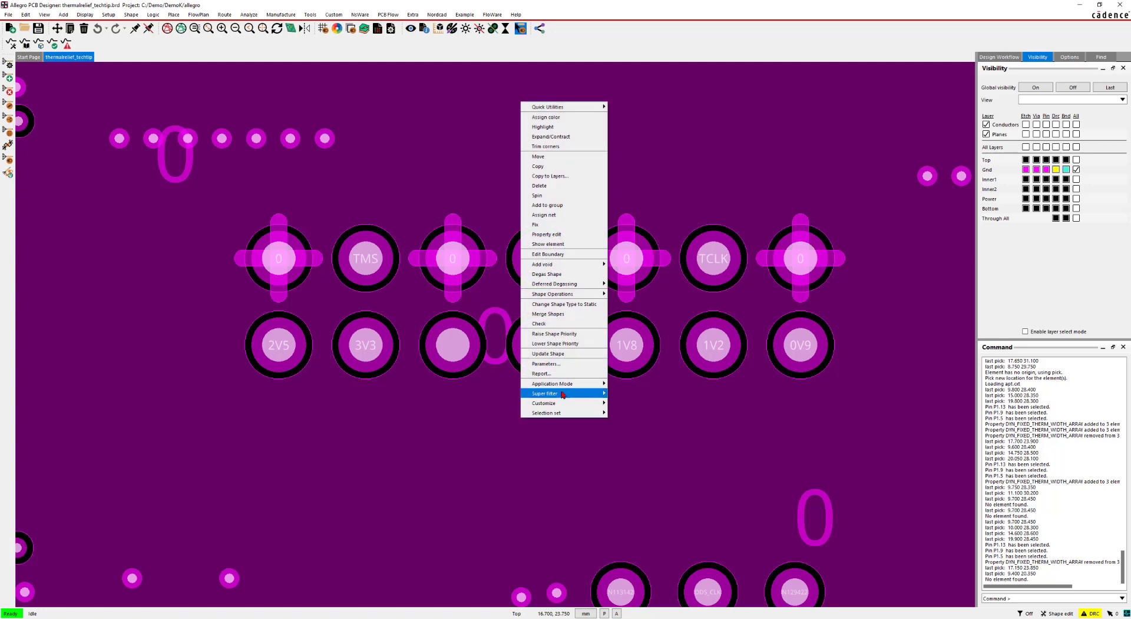
{"action": "mouse_move", "coordinate": [575, 383]}
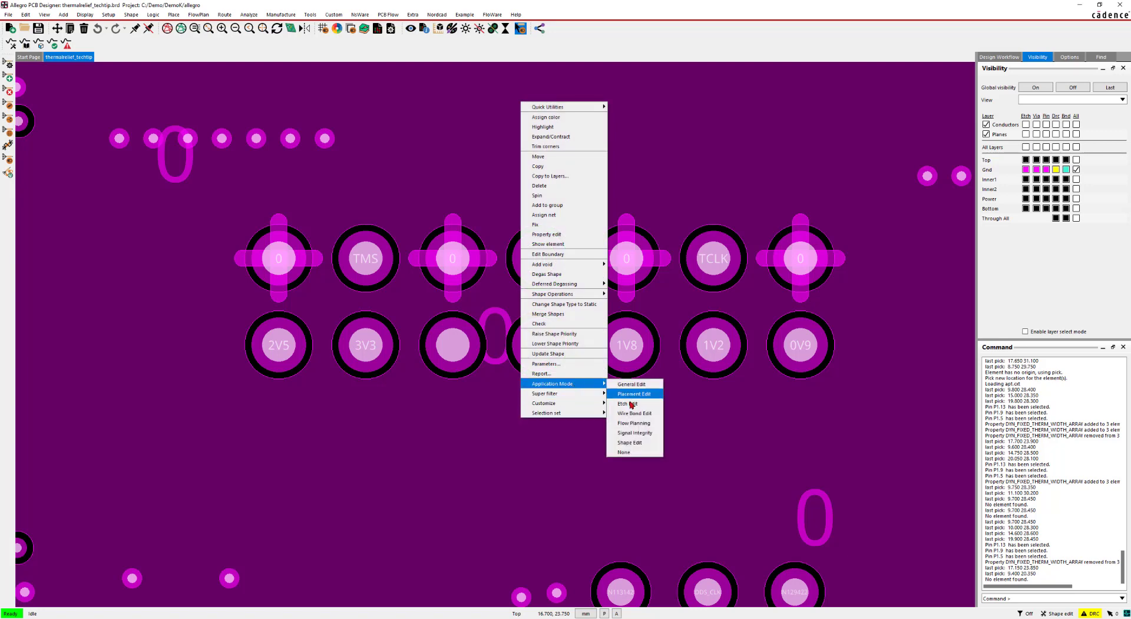
{"action": "left_click", "coordinate": [629, 442]}
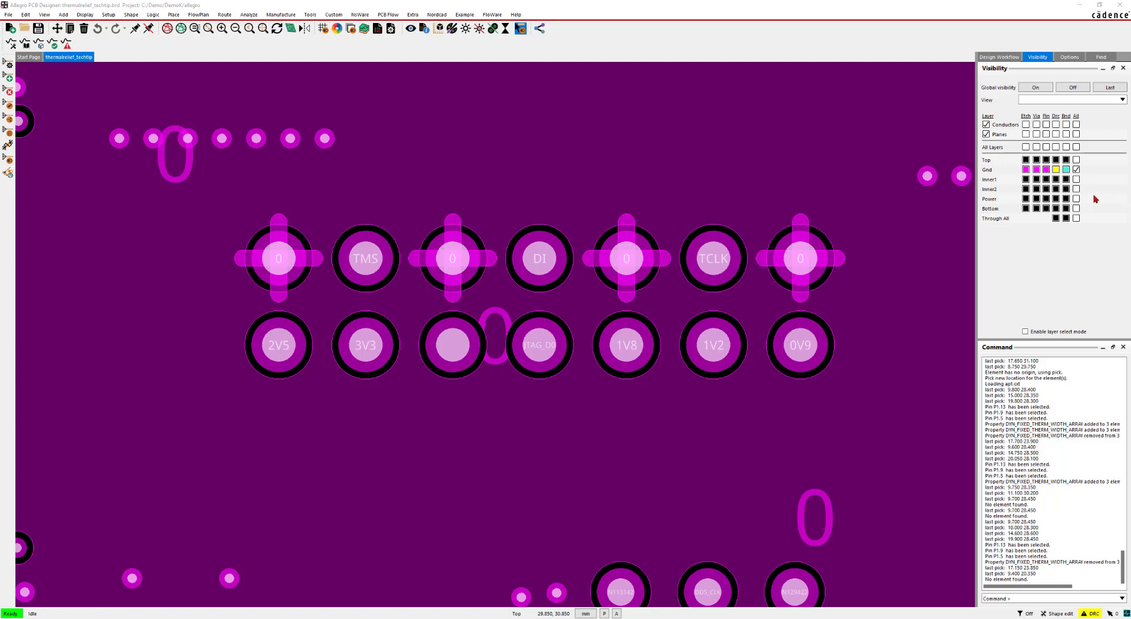
- Examine the connector pins' thermal reliefs on the Power and Bottom layers, then return to Gnd and briefly overlay Power on it
{"action": "left_click", "coordinate": [1076, 169]}
{"action": "left_click", "coordinate": [1076, 198]}
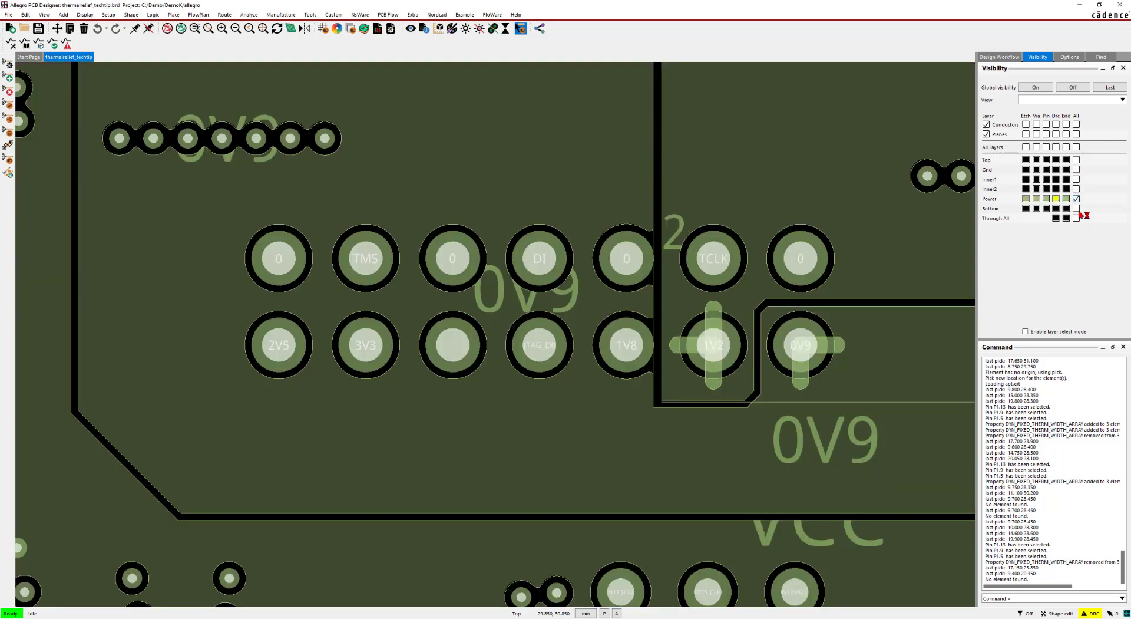
{"action": "left_click", "coordinate": [1077, 208]}
{"action": "left_click", "coordinate": [1077, 199]}
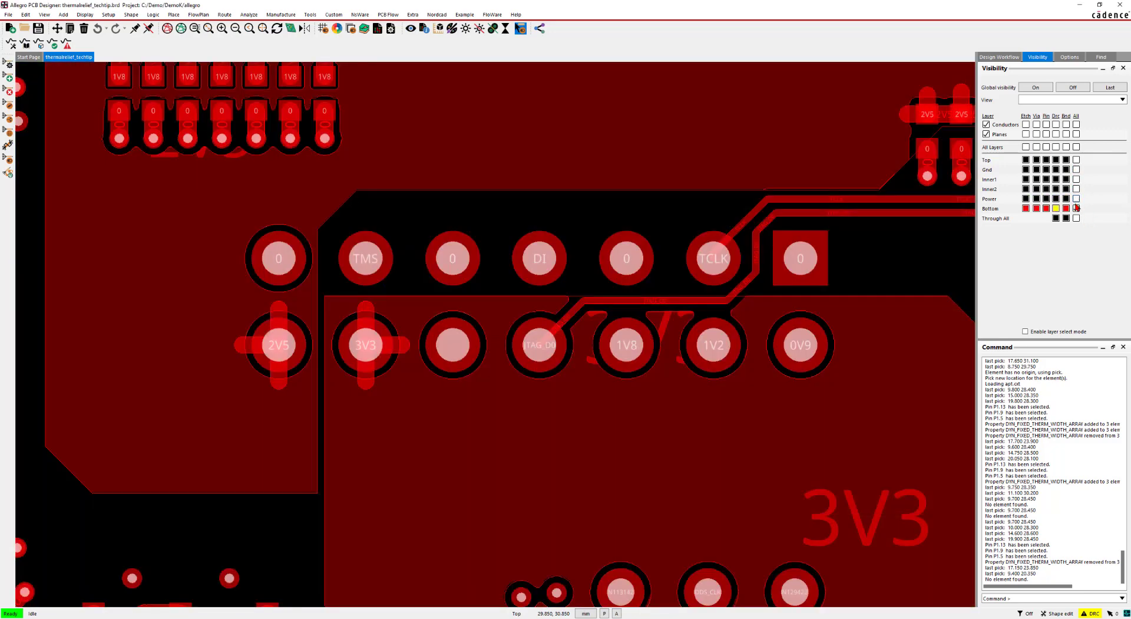
{"action": "left_click", "coordinate": [1077, 208]}
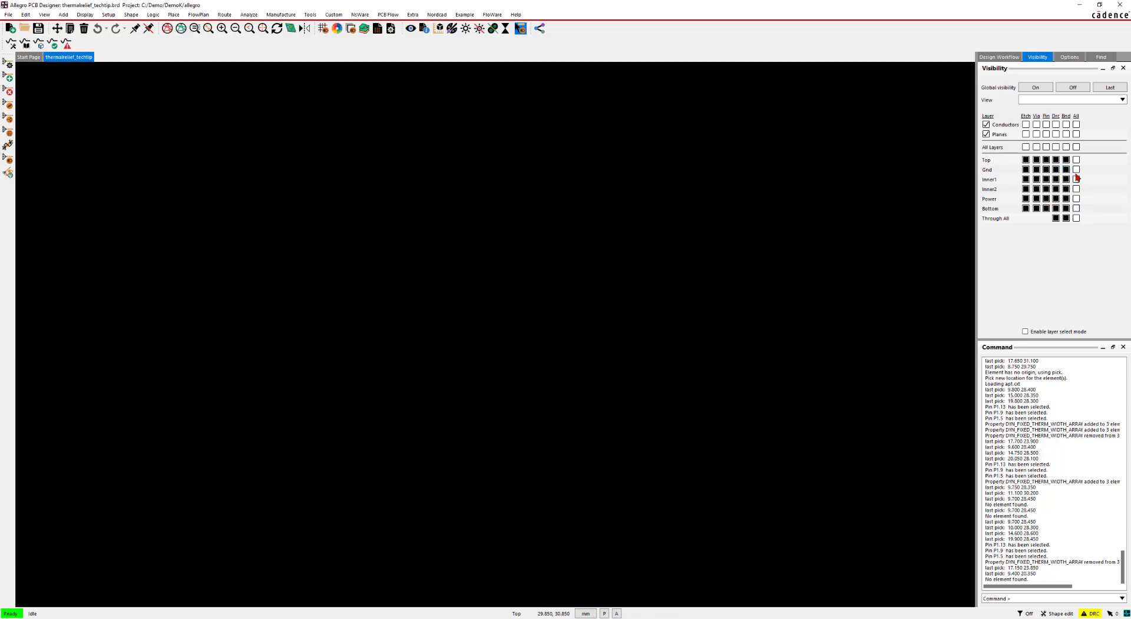
{"action": "left_click", "coordinate": [1076, 169]}
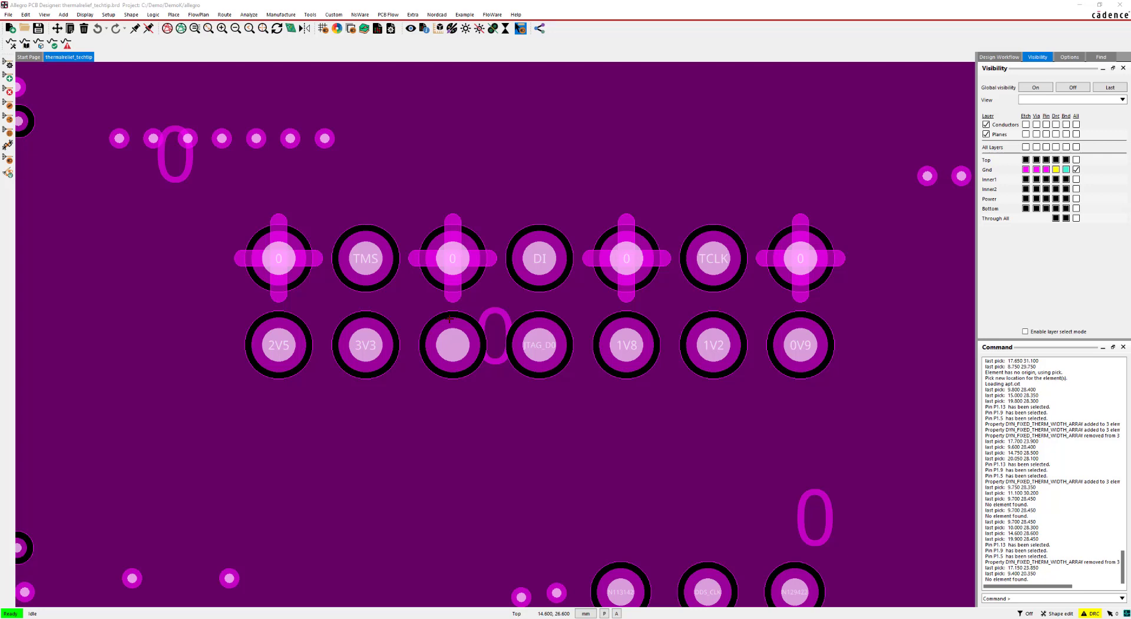
{"action": "left_click", "coordinate": [1076, 199]}
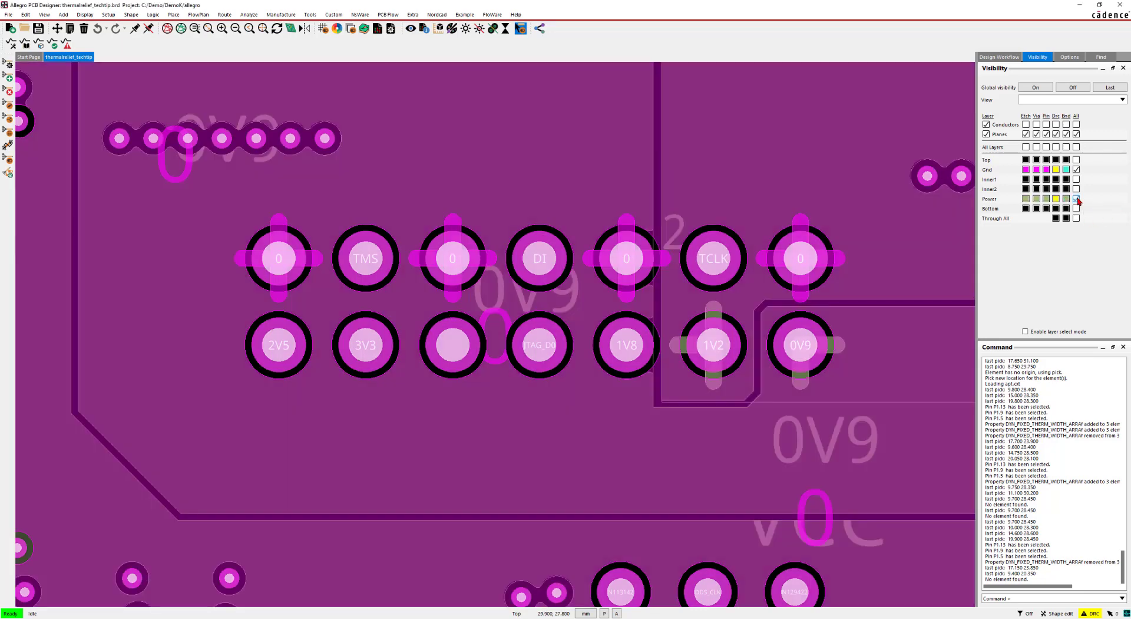
{"action": "left_click", "coordinate": [1076, 199]}
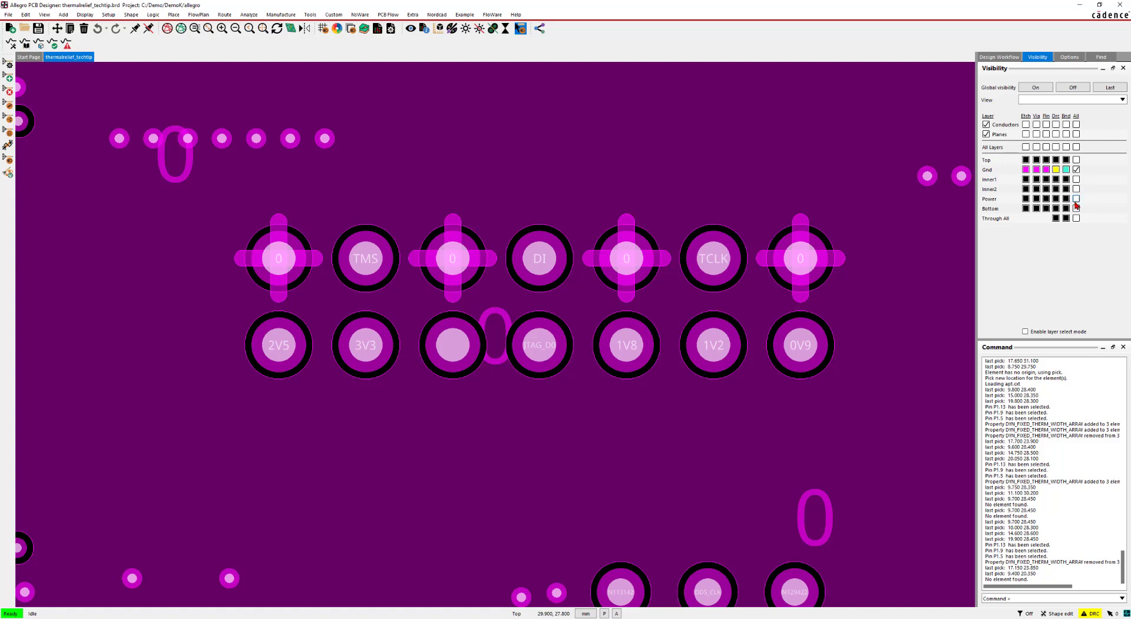
- Review the thermal relief connection settings in the global dynamic shape parameters and close the dialog
{"action": "left_click", "coordinate": [130, 14]}
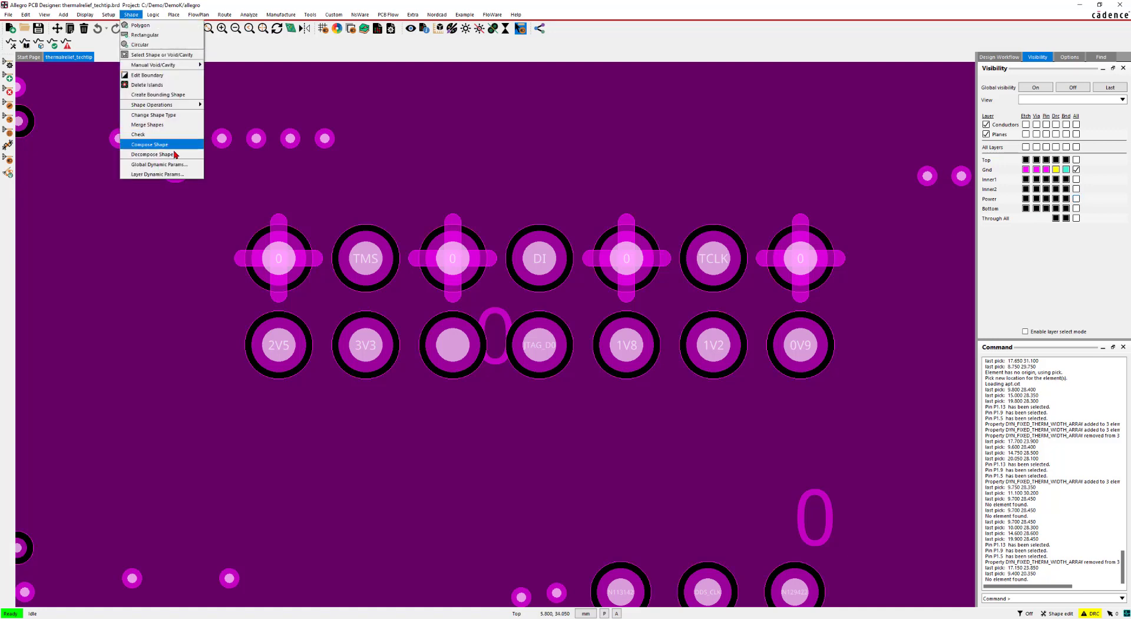
{"action": "left_click", "coordinate": [159, 165]}
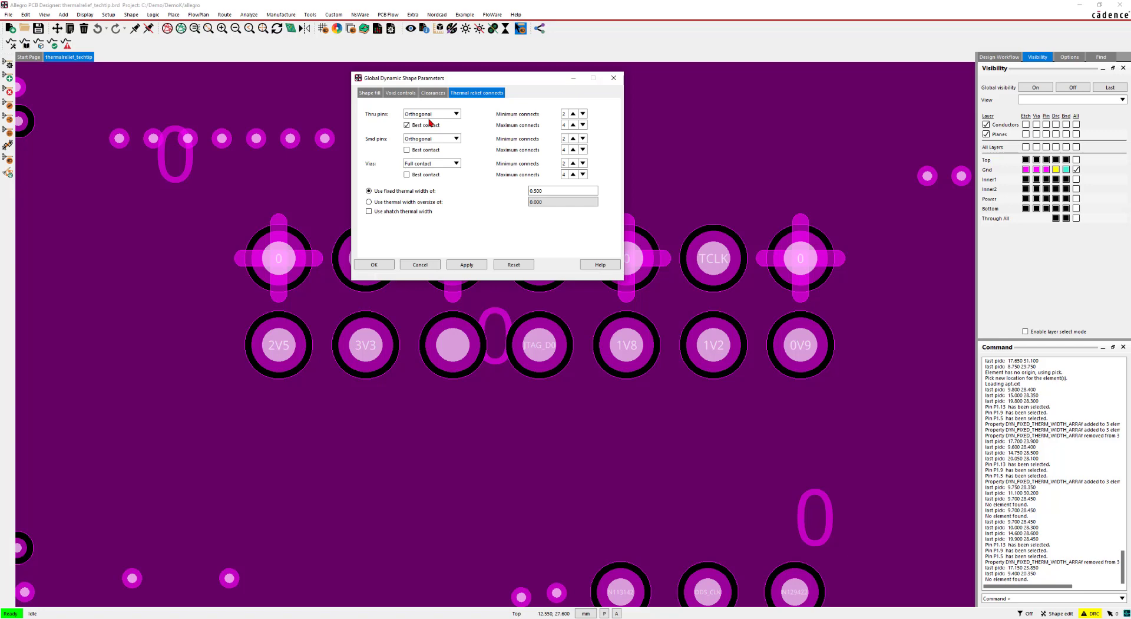
{"action": "left_click", "coordinate": [370, 269]}
- Show only the Power layer and apply Diagonal thru-pin thermal relief connects to it in the layer dynamic shape parameters
{"action": "left_click", "coordinate": [1076, 199]}
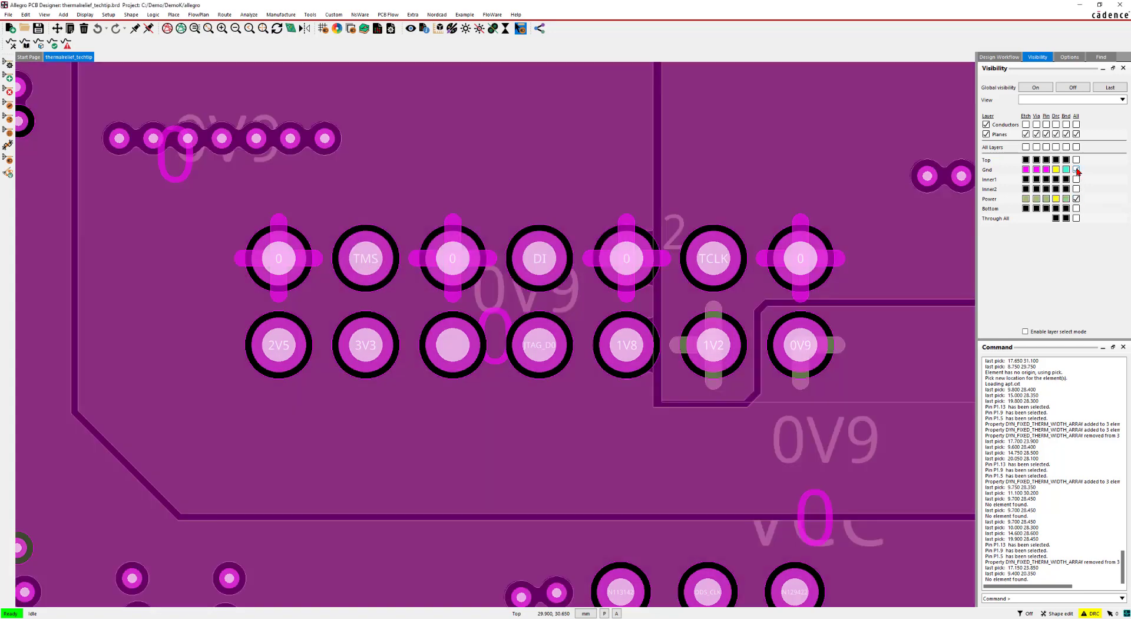
{"action": "left_click", "coordinate": [1077, 169]}
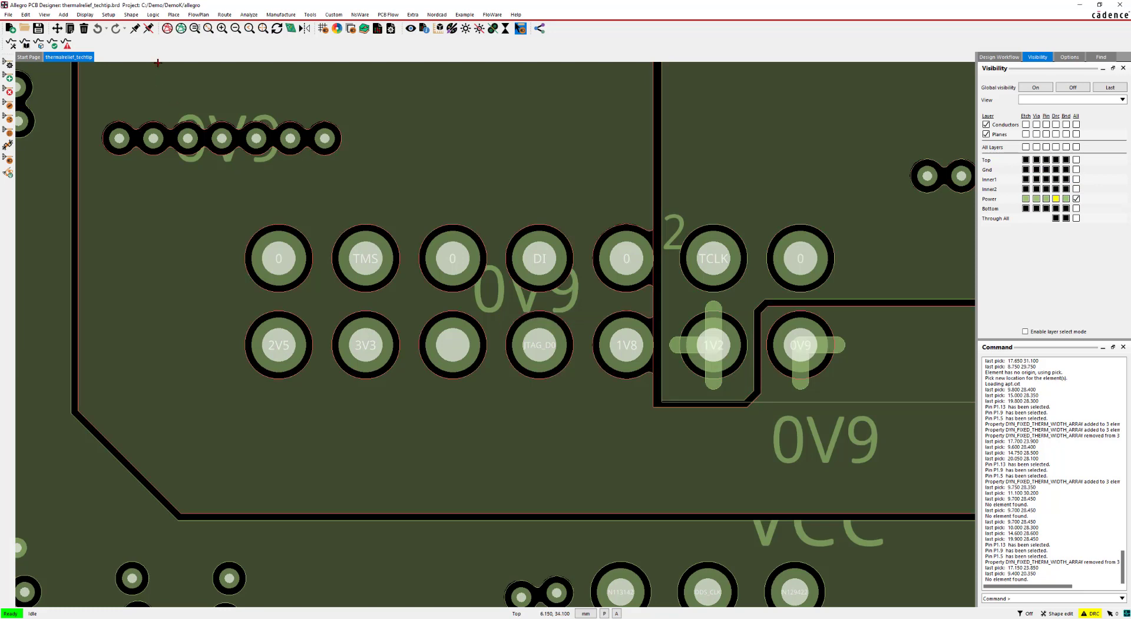
{"action": "left_click", "coordinate": [131, 15]}
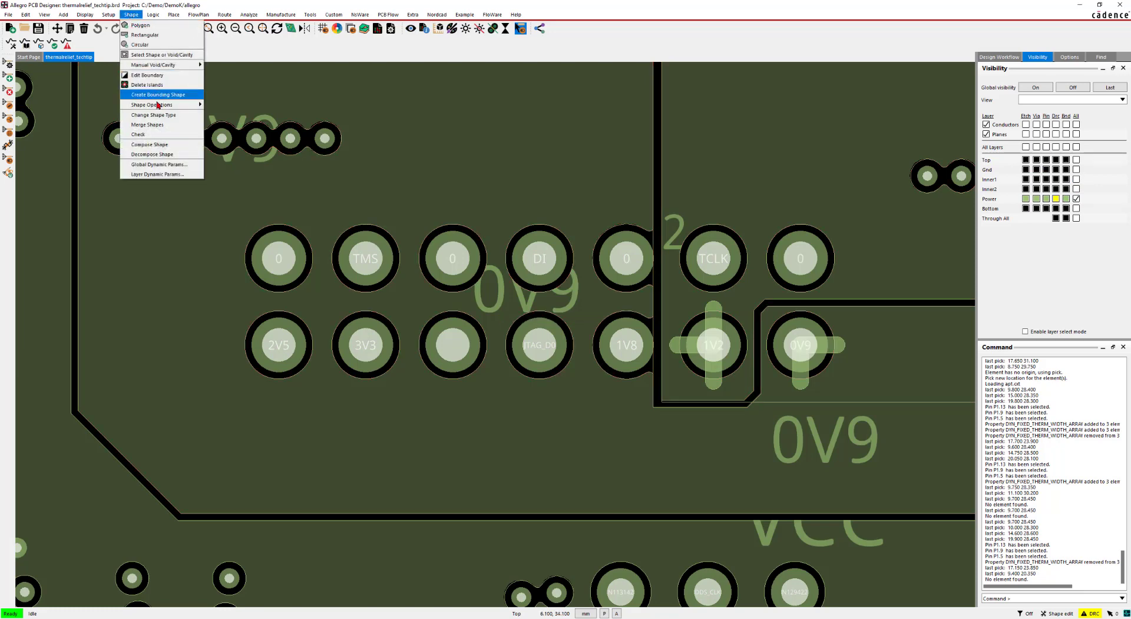
{"action": "left_click", "coordinate": [170, 175]}
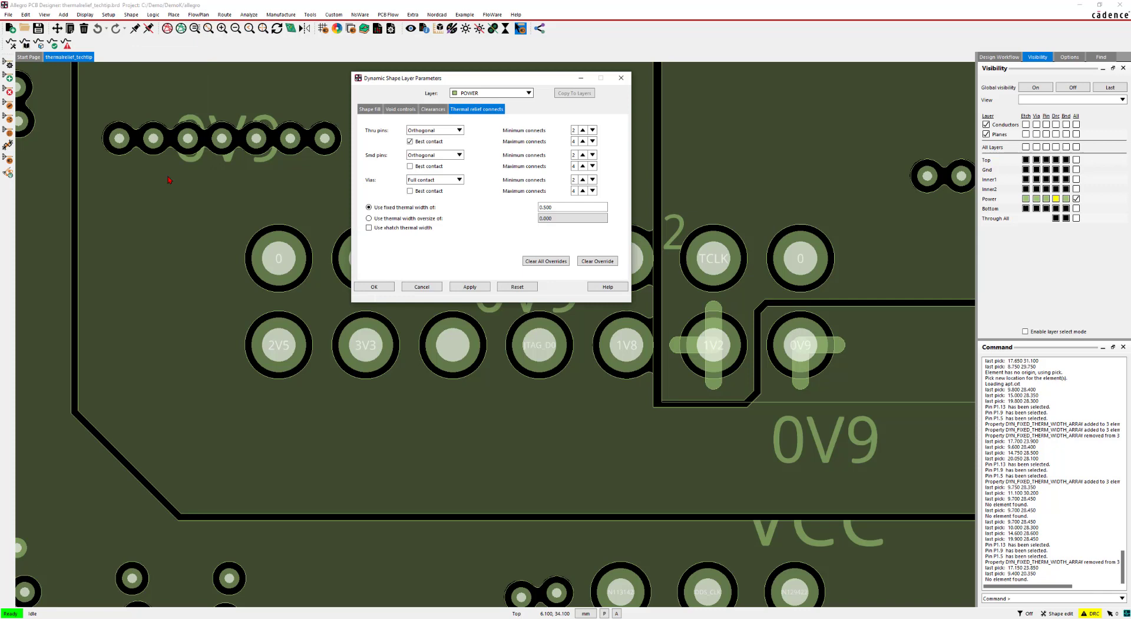
{"action": "left_click", "coordinate": [496, 94]}
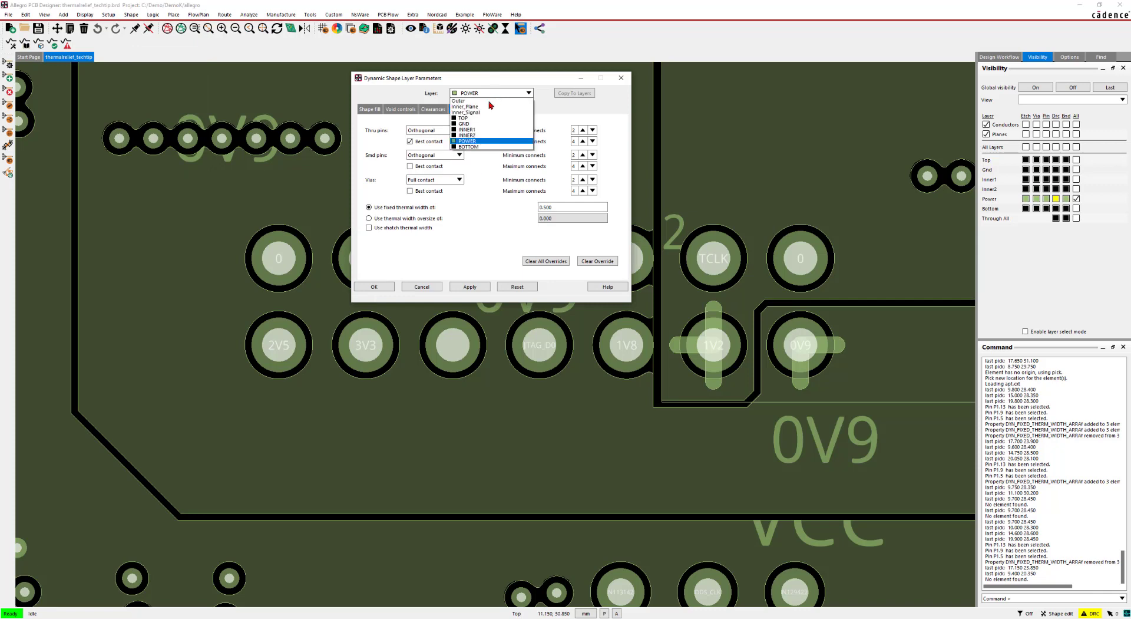
{"action": "left_click", "coordinate": [483, 143]}
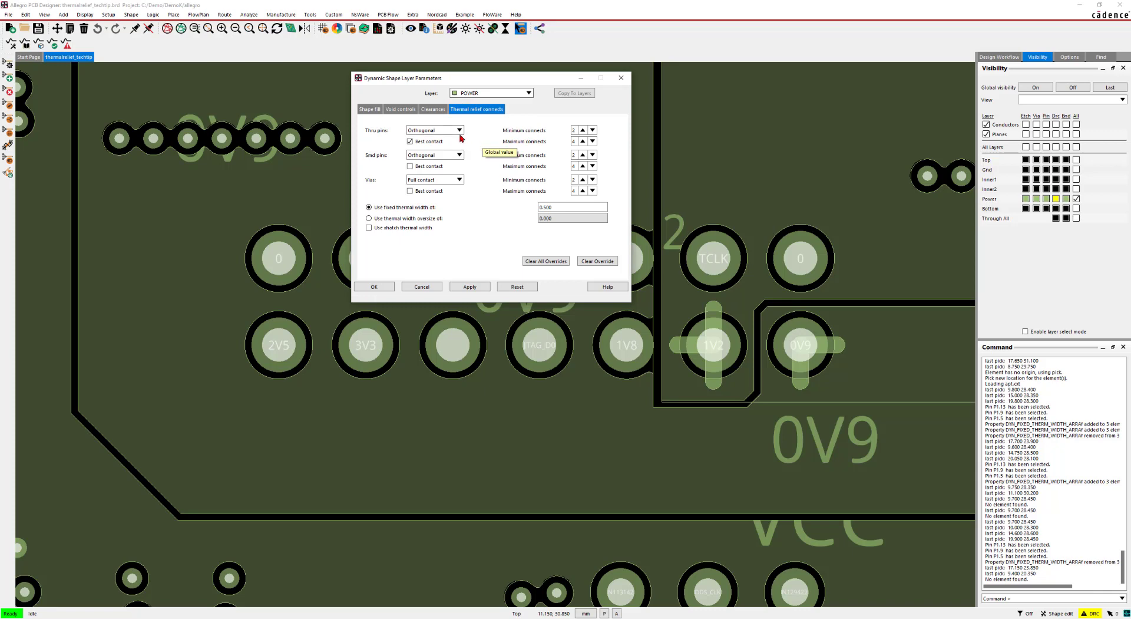
{"action": "left_click", "coordinate": [459, 130]}
{"action": "left_click", "coordinate": [419, 136]}
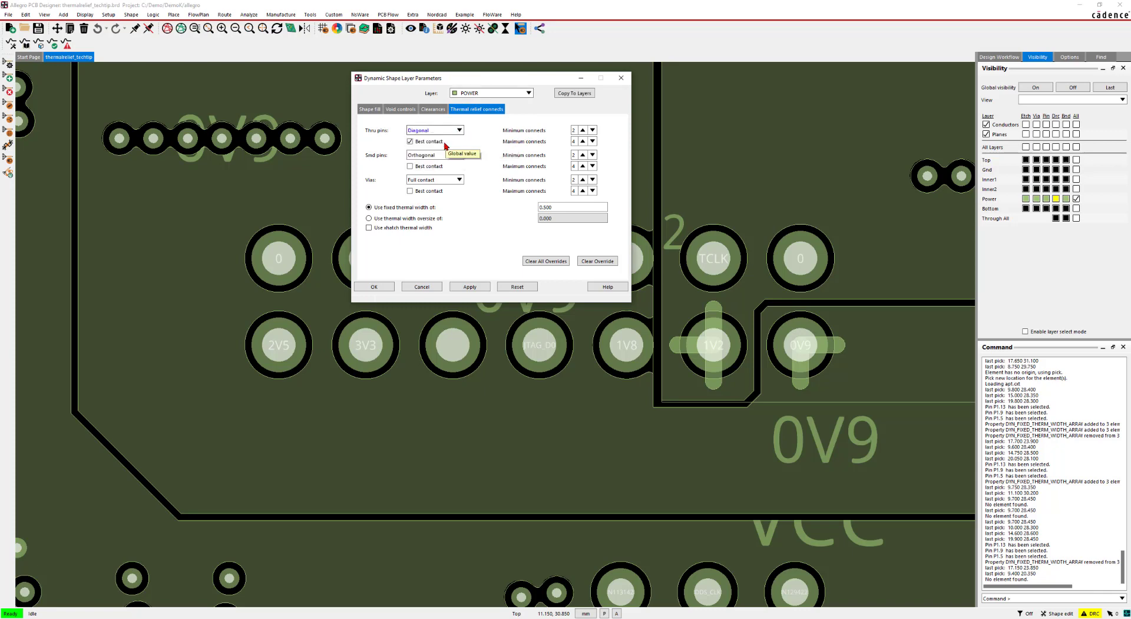
{"action": "left_click", "coordinate": [466, 288]}
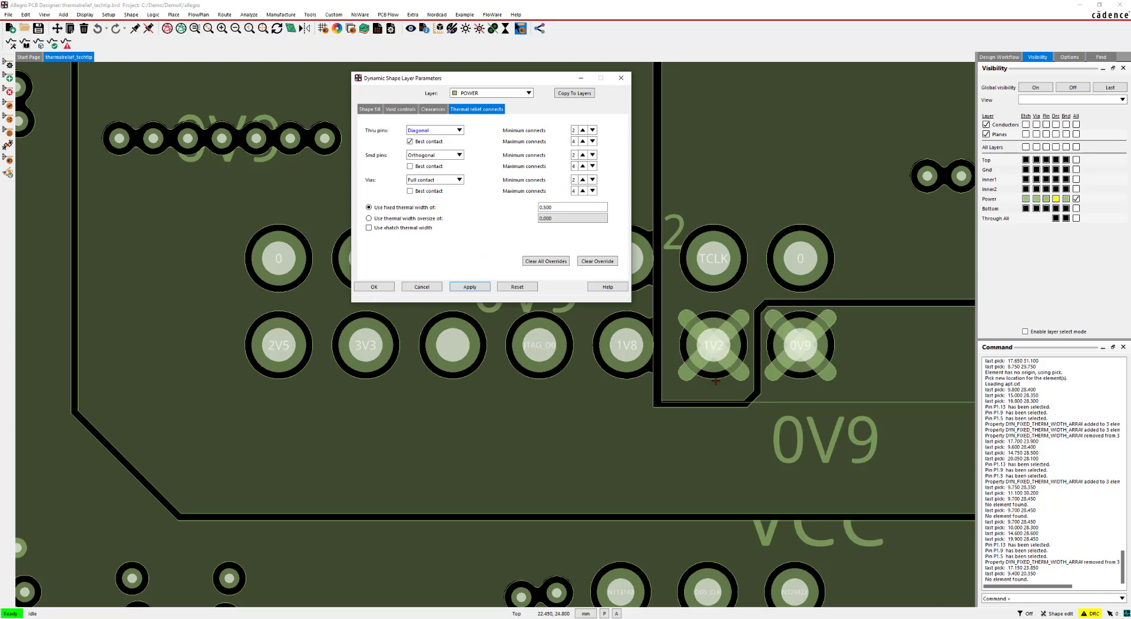
- Clear the Power layer's thru-pin thermal relief override and accept the layer parameters
{"action": "left_click", "coordinate": [600, 263]}
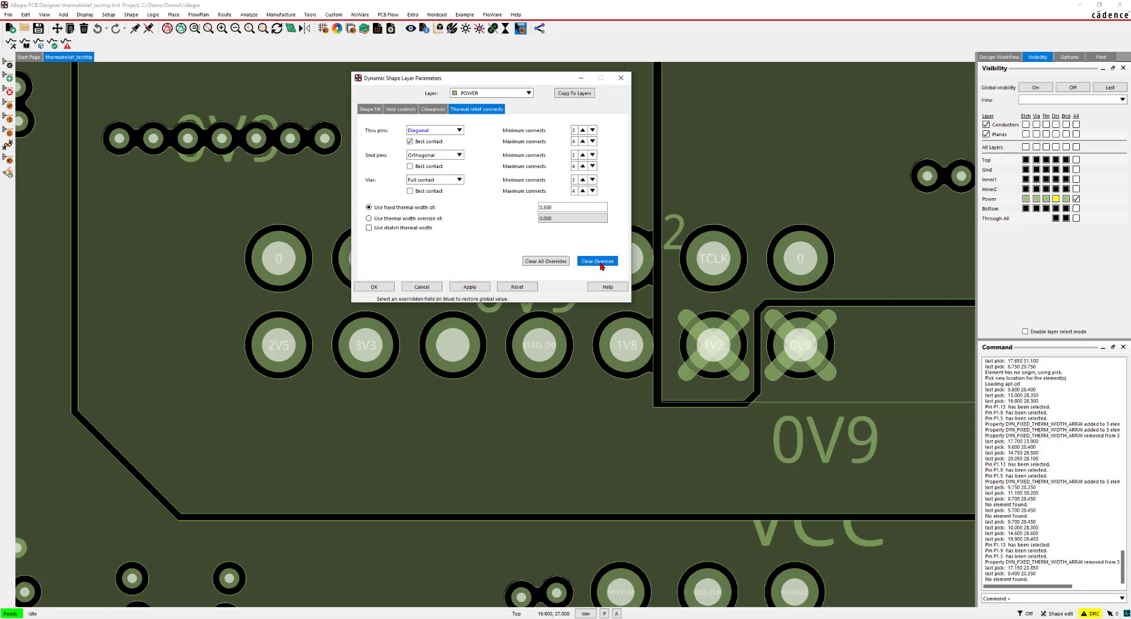
{"action": "left_click", "coordinate": [417, 130]}
{"action": "left_click", "coordinate": [380, 288]}
- Show only the Bottom layer and apply Diagonal thru-pin thermal relief connects to the 2V5 shape's instance parameters
{"action": "left_click", "coordinate": [1077, 199]}
{"action": "left_click", "coordinate": [1076, 208]}
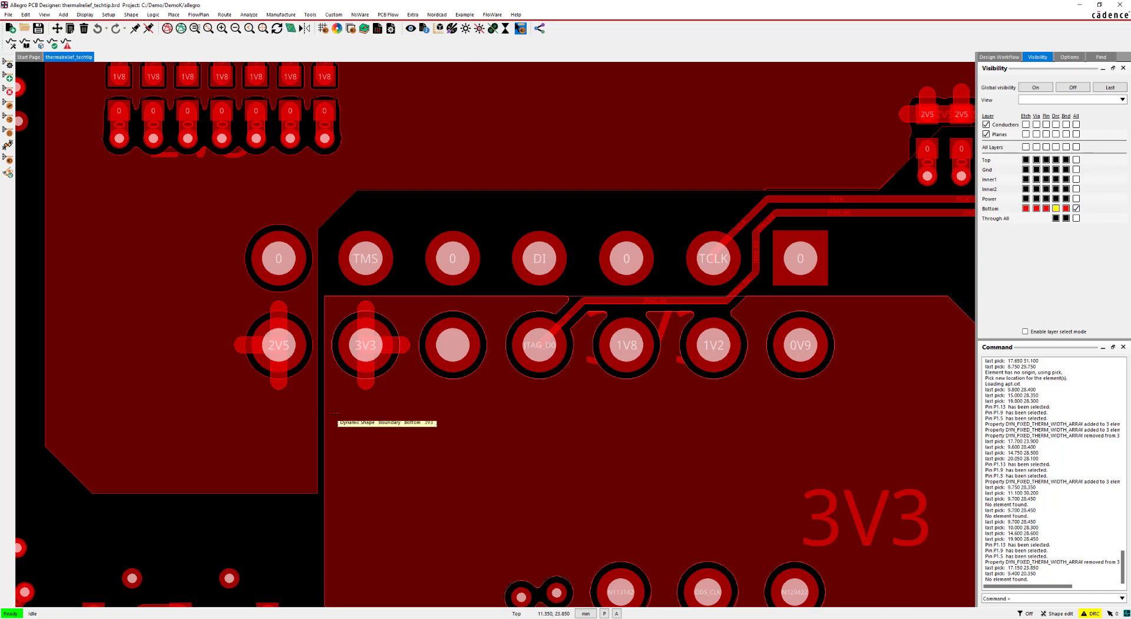
{"action": "right_click", "coordinate": [272, 415]}
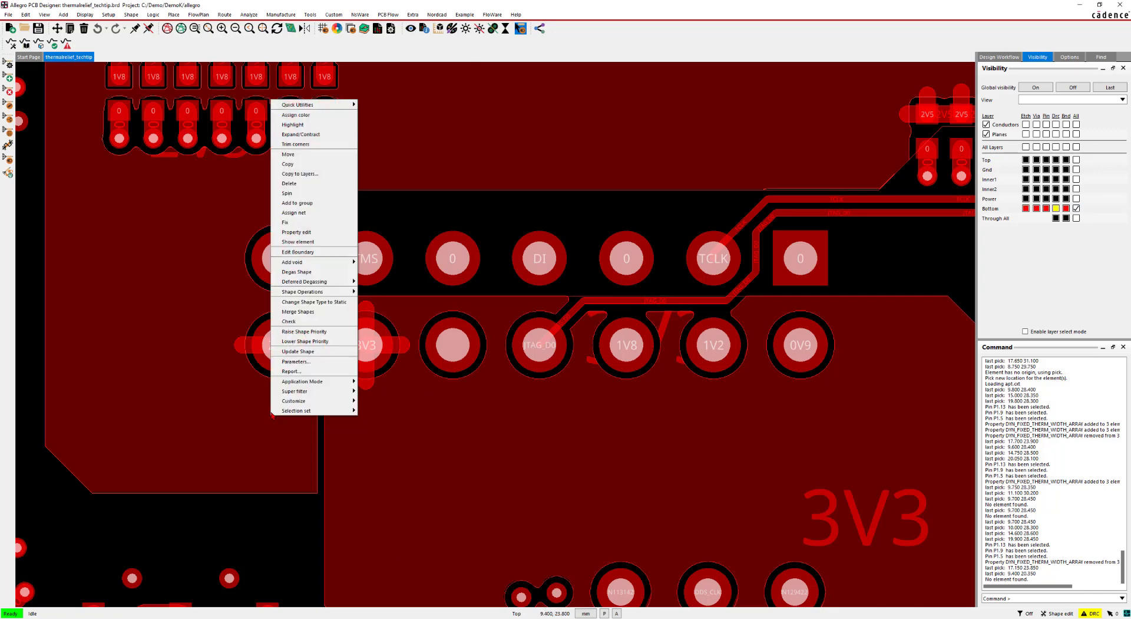
{"action": "left_click", "coordinate": [298, 362]}
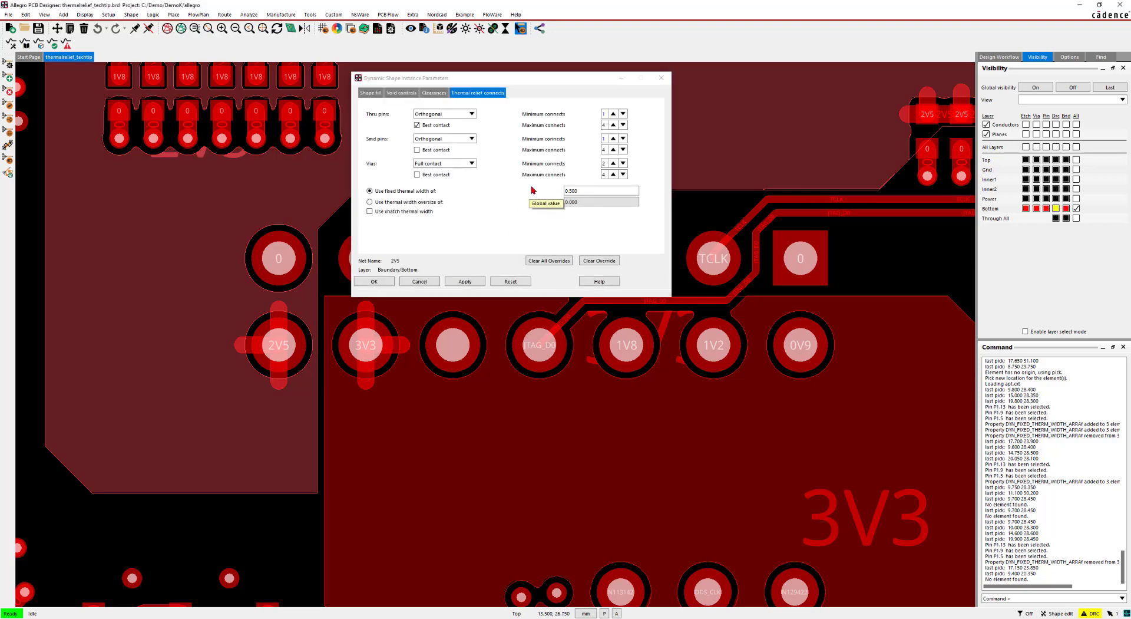
{"action": "left_click", "coordinate": [472, 114]}
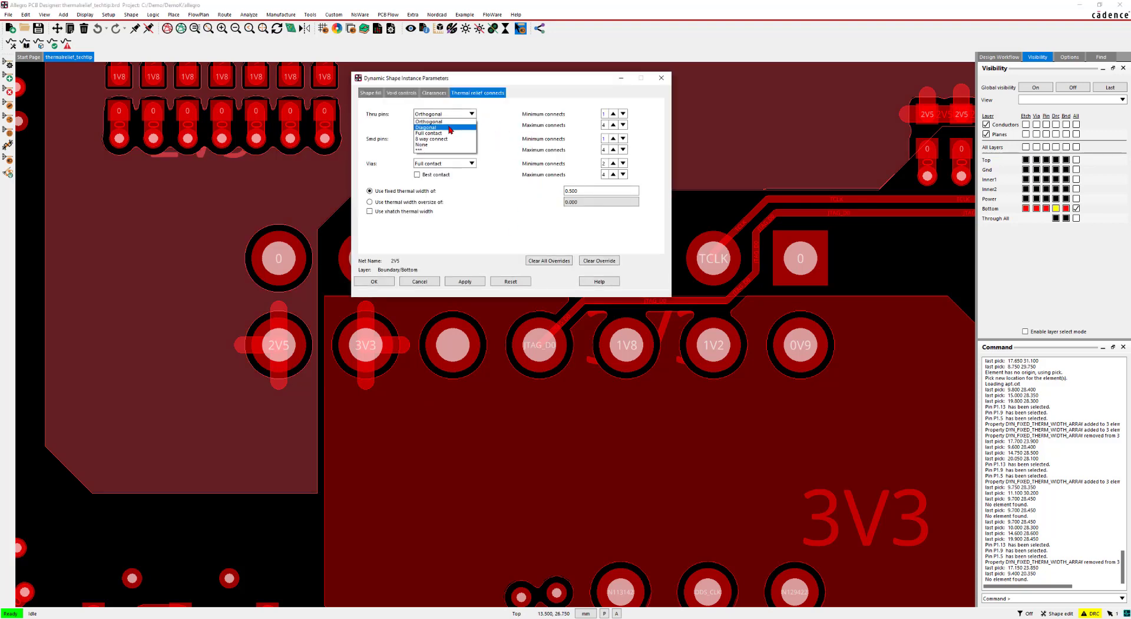
{"action": "left_click", "coordinate": [449, 127]}
{"action": "left_click", "coordinate": [465, 282]}
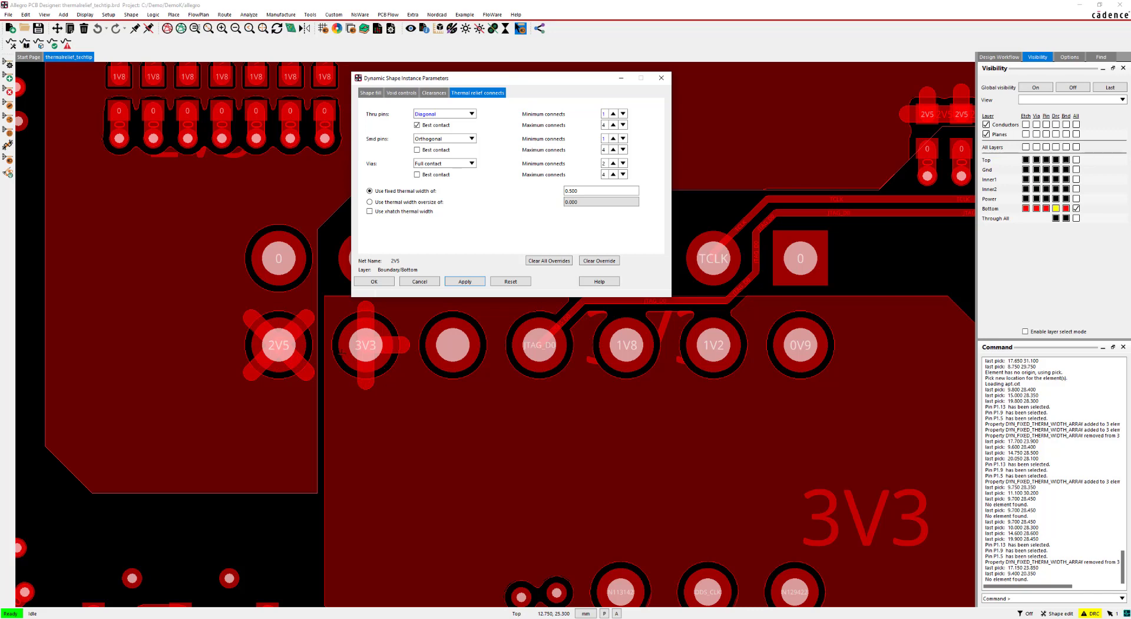
- Clear the thru-pin thermal relief override on the 2V5 shape and accept its parameters
{"action": "left_click", "coordinate": [599, 260]}
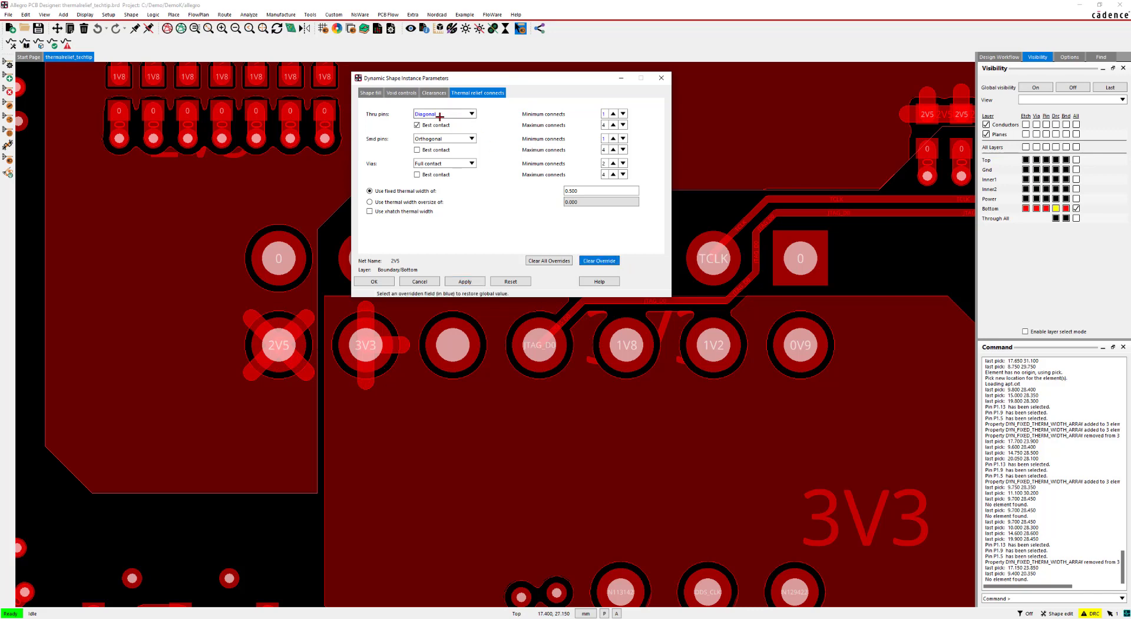
{"action": "left_click", "coordinate": [442, 116]}
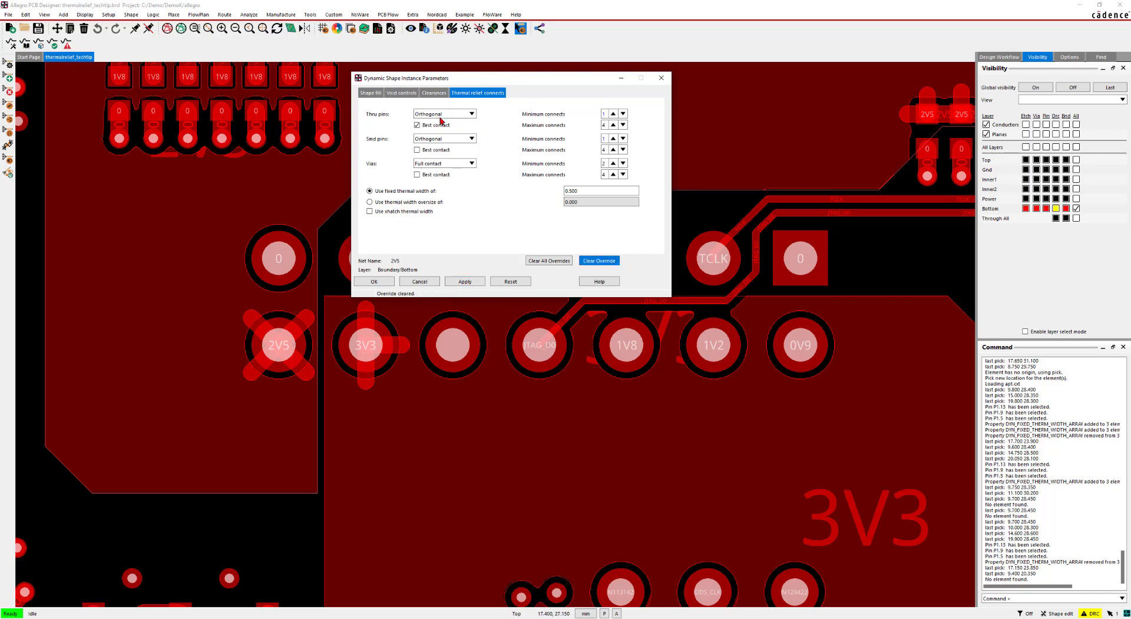
{"action": "left_click", "coordinate": [375, 282]}
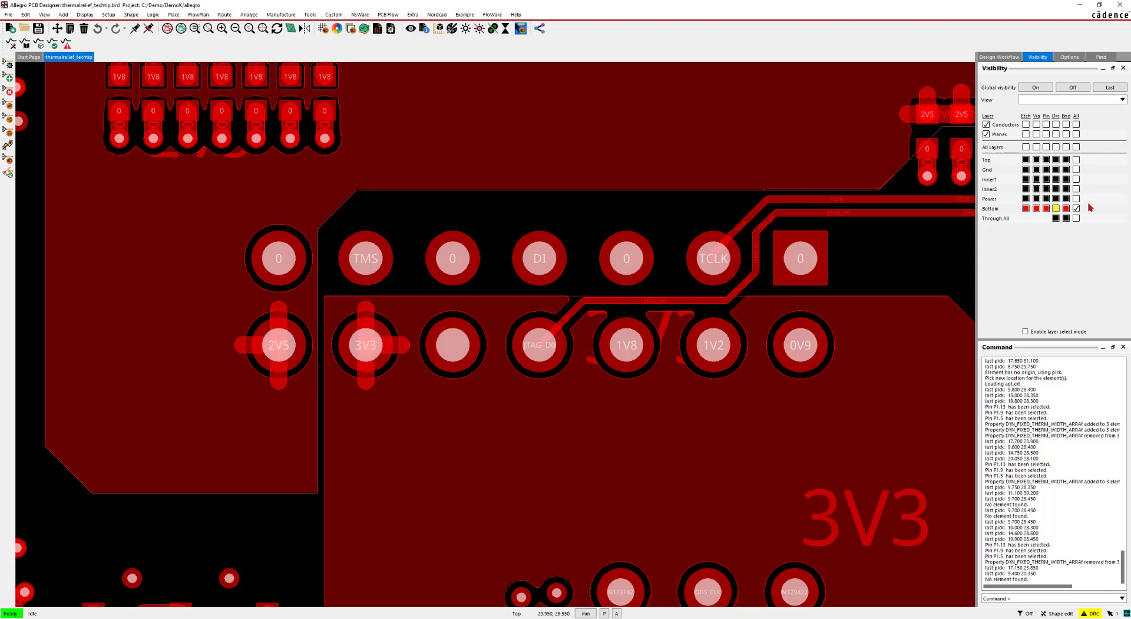
- Show only the Gnd layer and include Pins in the design object find filter
{"action": "left_click", "coordinate": [1076, 208]}
{"action": "left_click", "coordinate": [1076, 169]}
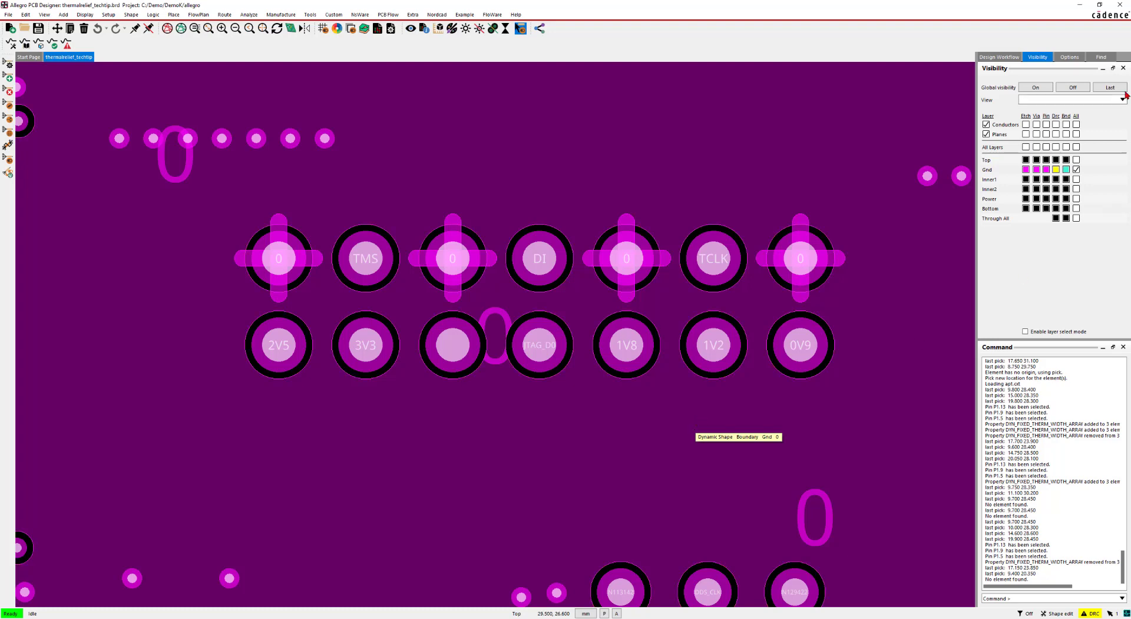
{"action": "left_click", "coordinate": [1100, 57]}
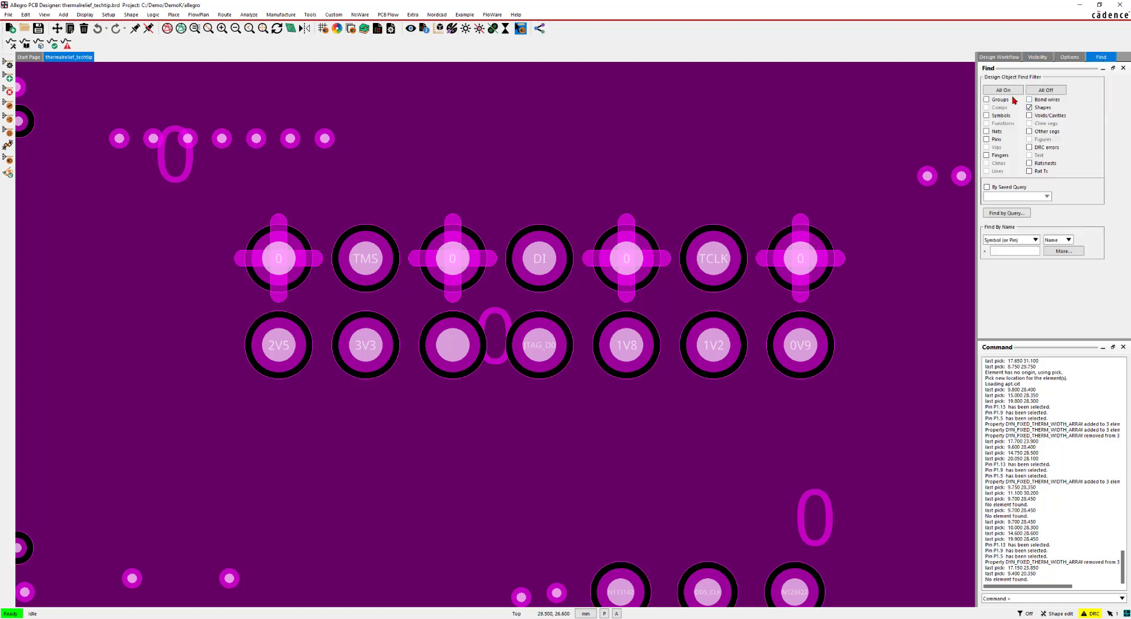
{"action": "left_click", "coordinate": [987, 140]}
{"action": "left_click", "coordinate": [1038, 57]}
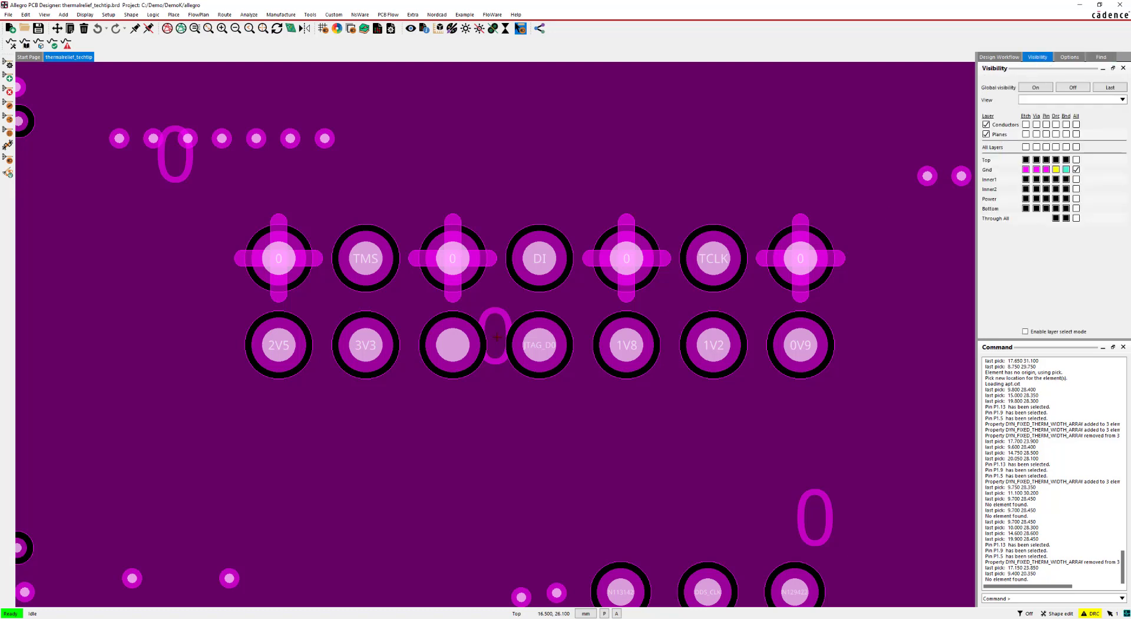
- Select the three leftmost net 0 pins in the connector's upper row and open their properties for editing
{"action": "left_click", "coordinate": [281, 258]}
{"action": "left_click", "coordinate": [452, 258]}
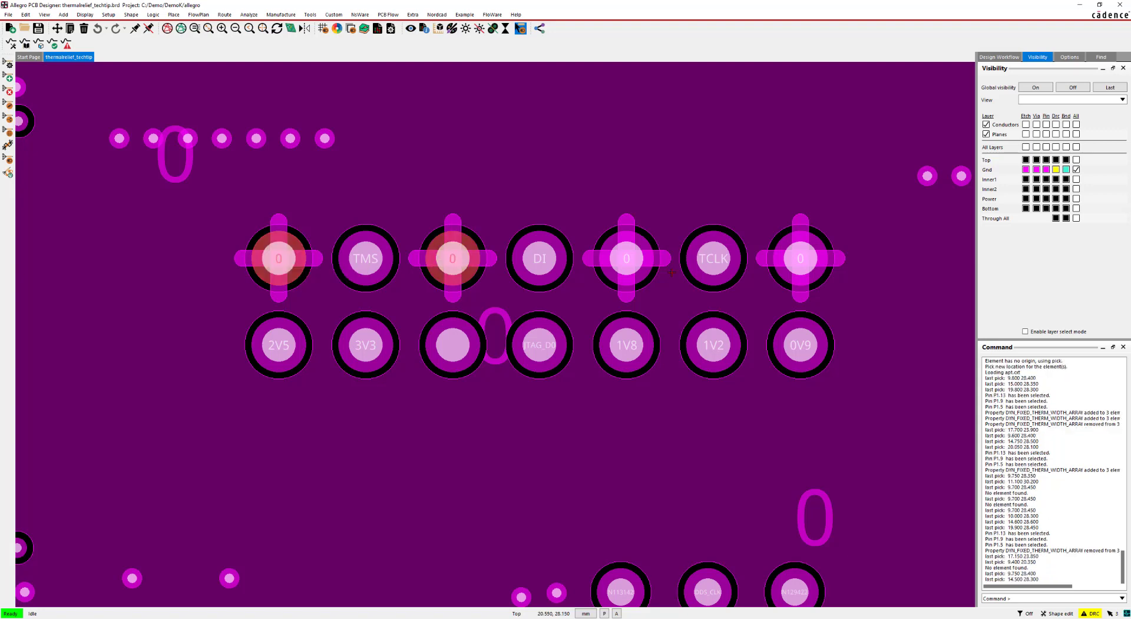
{"action": "left_click", "coordinate": [635, 261]}
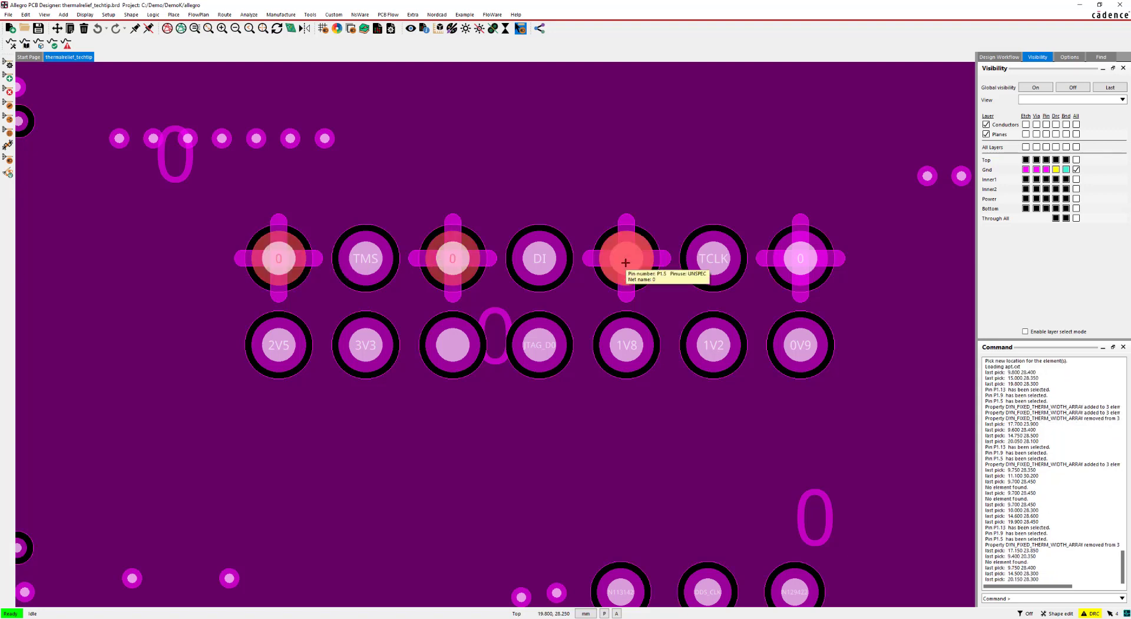
{"action": "right_click", "coordinate": [625, 262]}
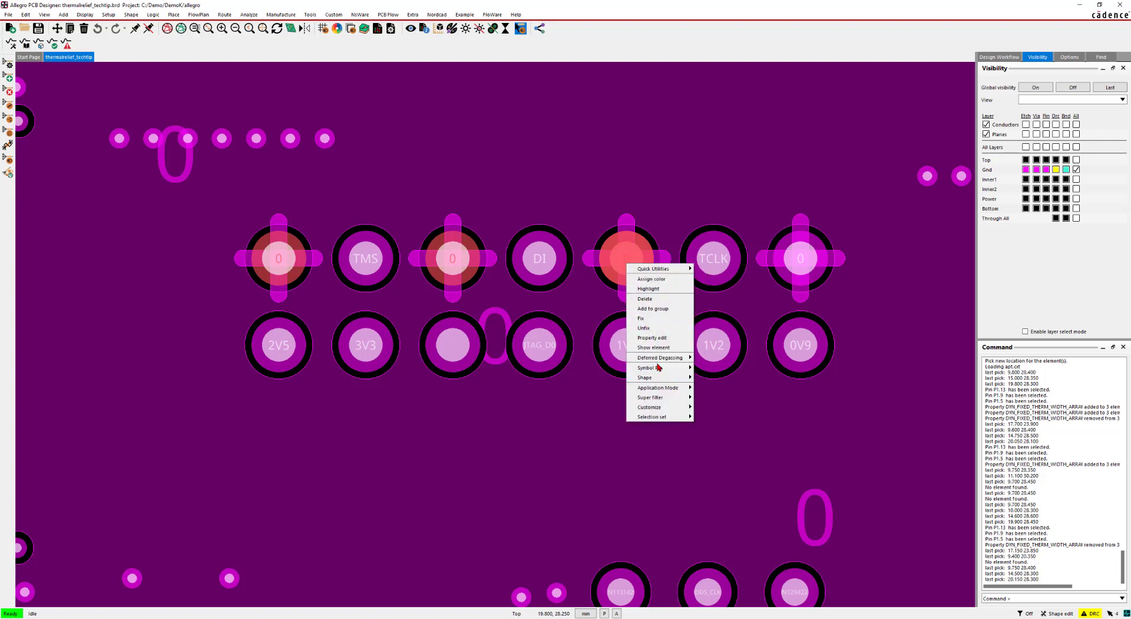
{"action": "mouse_move", "coordinate": [661, 370]}
{"action": "left_click", "coordinate": [718, 417]}
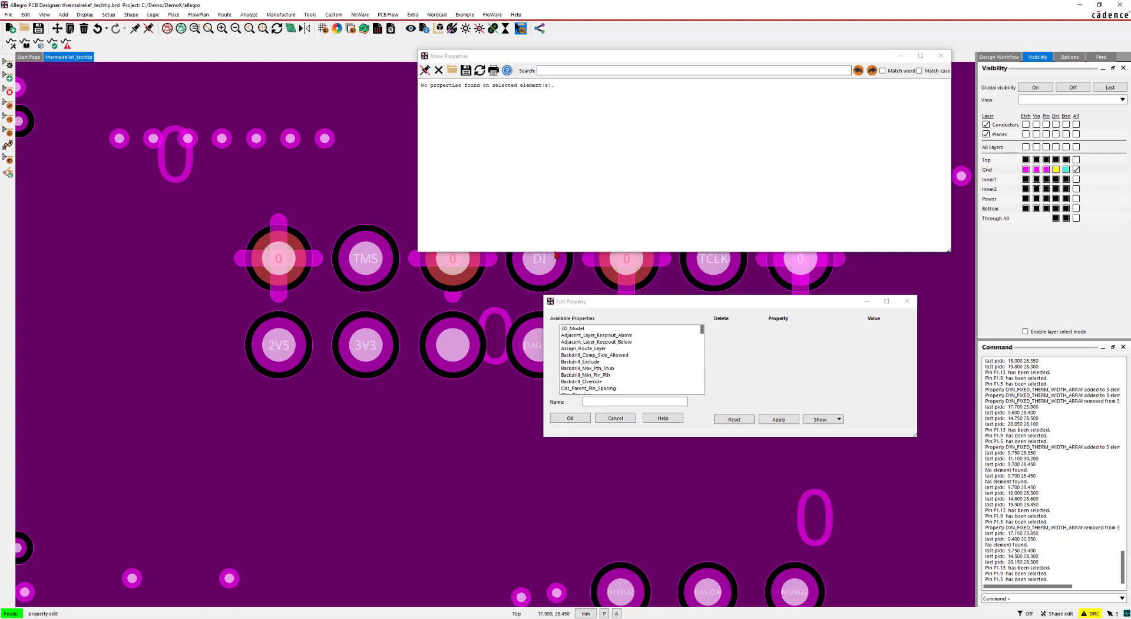
{"action": "left_click_drag", "start_coordinate": [557, 251], "coordinate": [559, 184]}
- Assign the Dyn_Fixed_Therm_Width_Array property to the three selected pins with a Gnd value of 1, and apply and accept it
{"action": "scroll", "coordinate": [651, 371], "scroll_direction": "down", "scroll_amount": 5}
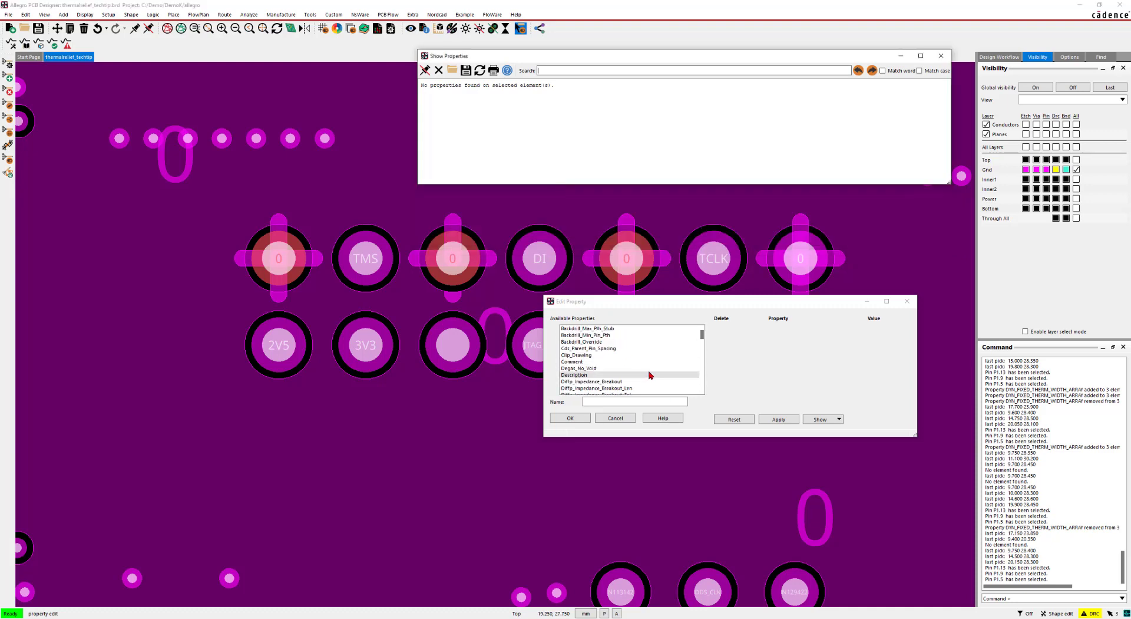
{"action": "scroll", "coordinate": [650, 366], "scroll_direction": "down", "scroll_amount": 1}
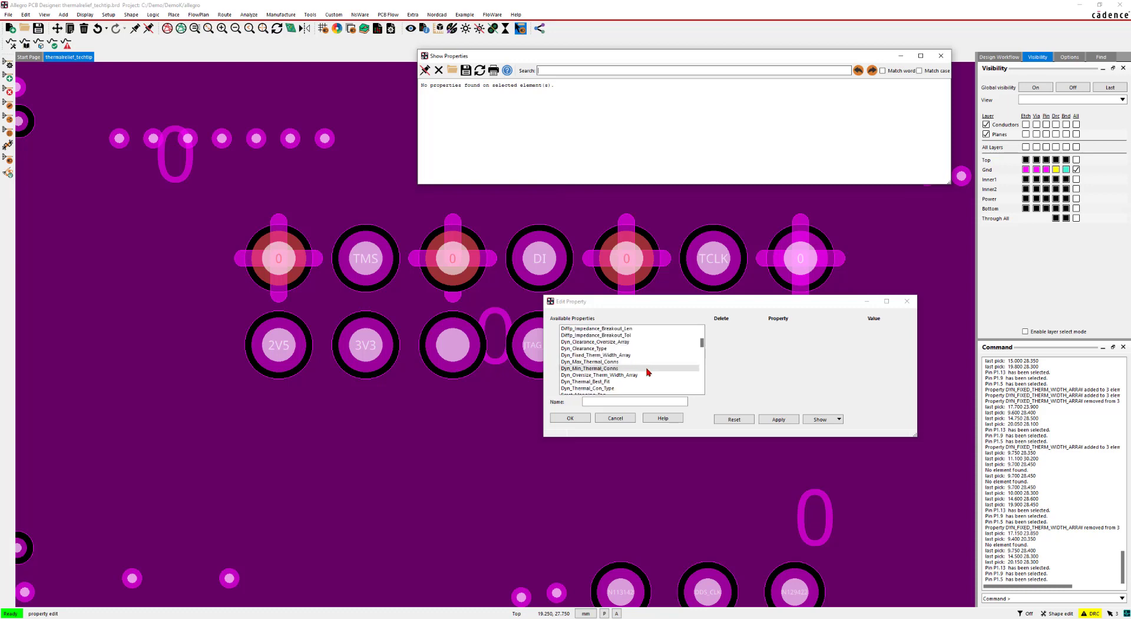
{"action": "left_click", "coordinate": [575, 356]}
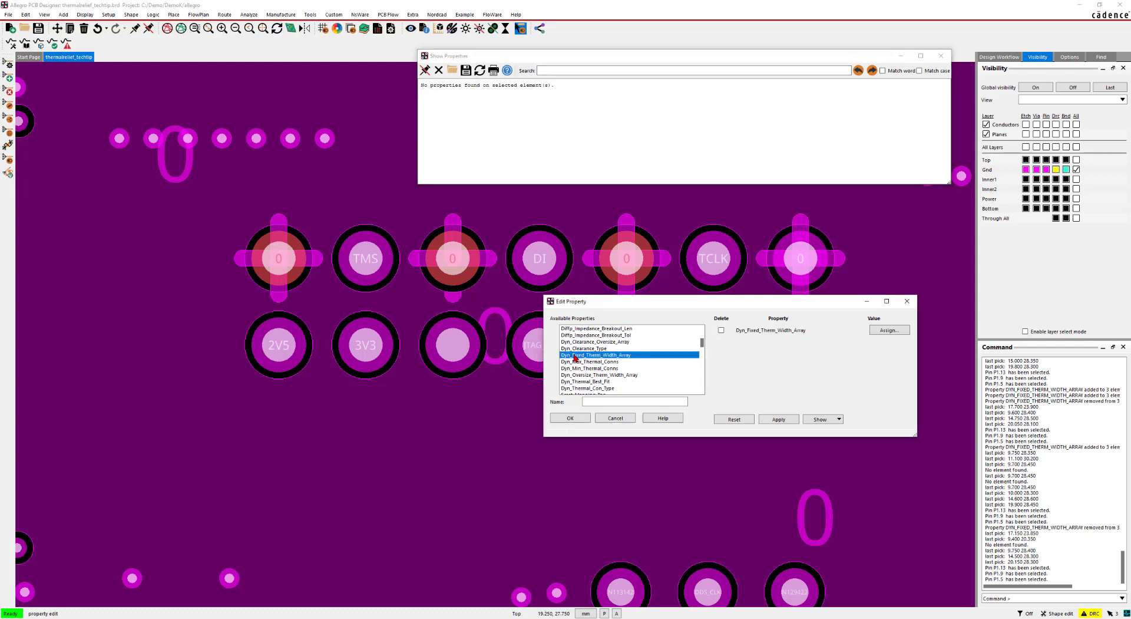
{"action": "left_click", "coordinate": [878, 331]}
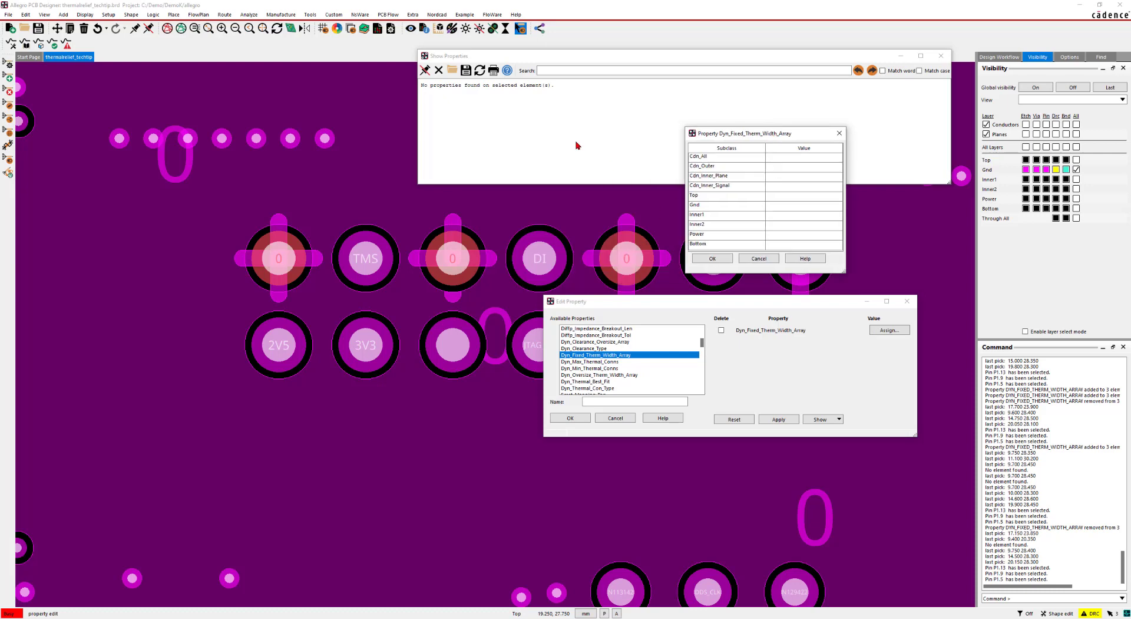
{"action": "left_click", "coordinate": [781, 208]}
{"action": "left_click", "coordinate": [713, 259]}
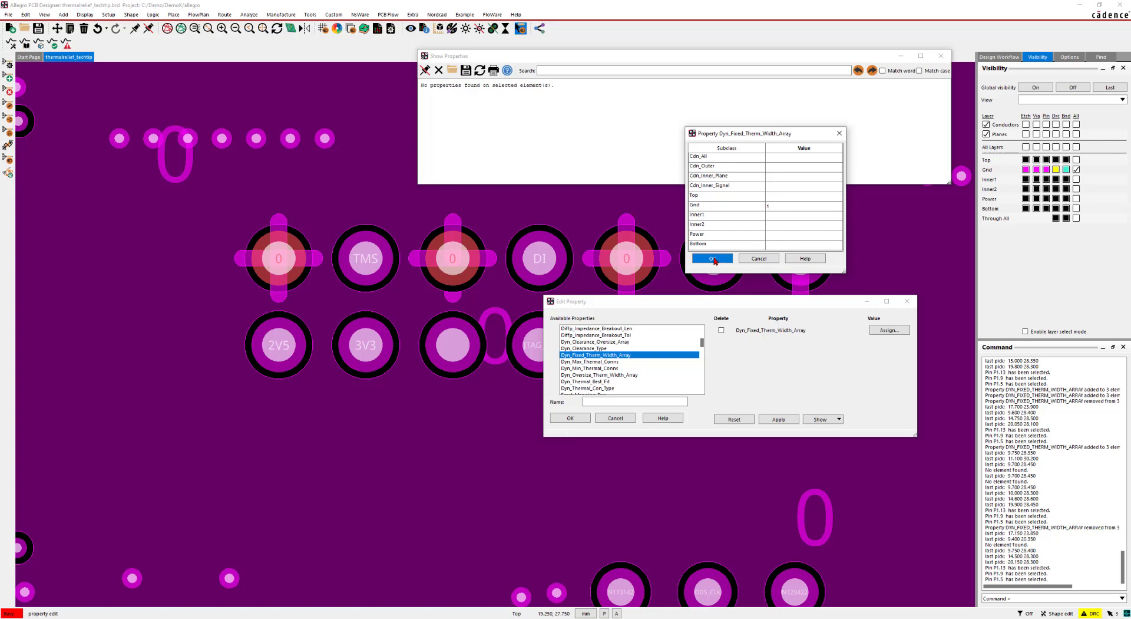
{"action": "left_click", "coordinate": [779, 419]}
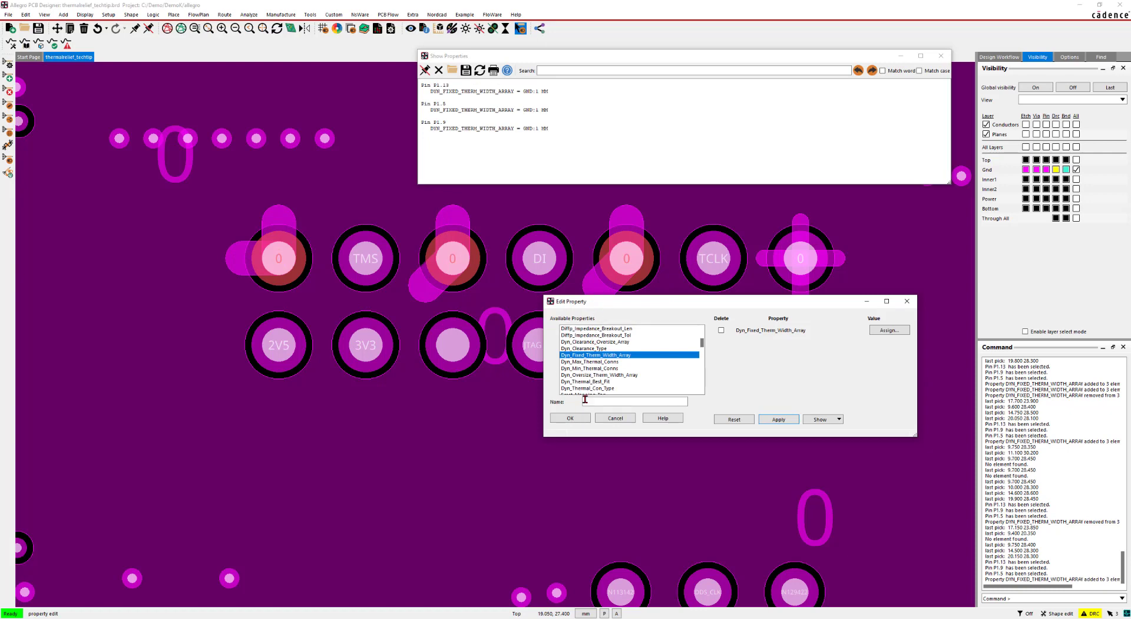
{"action": "left_click", "coordinate": [569, 419]}
{"action": "left_click", "coordinate": [570, 420]}
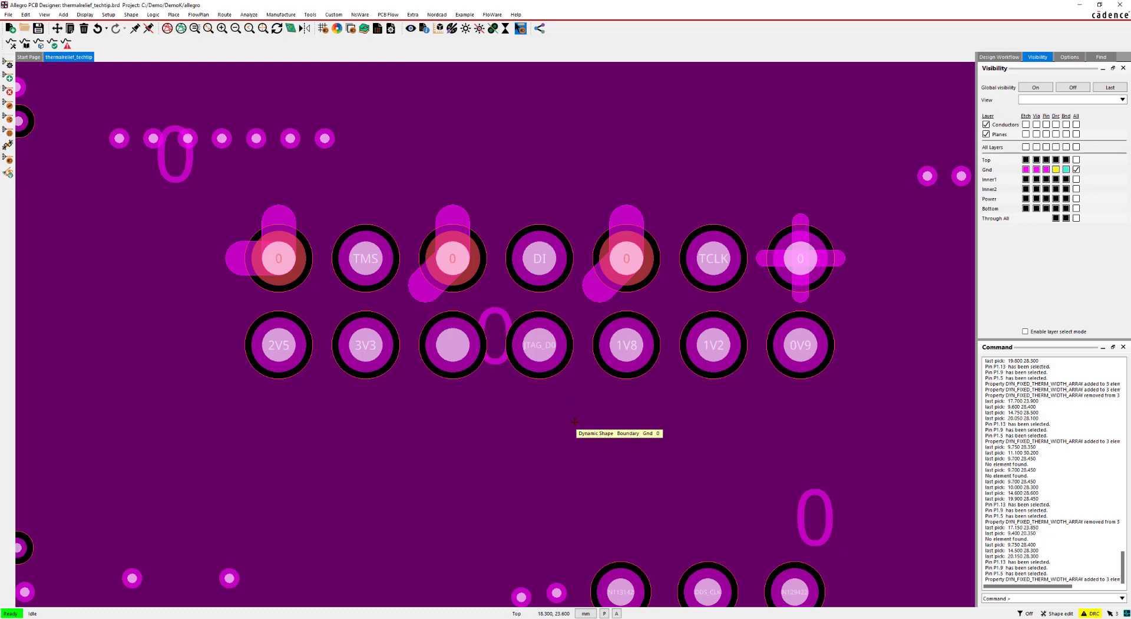